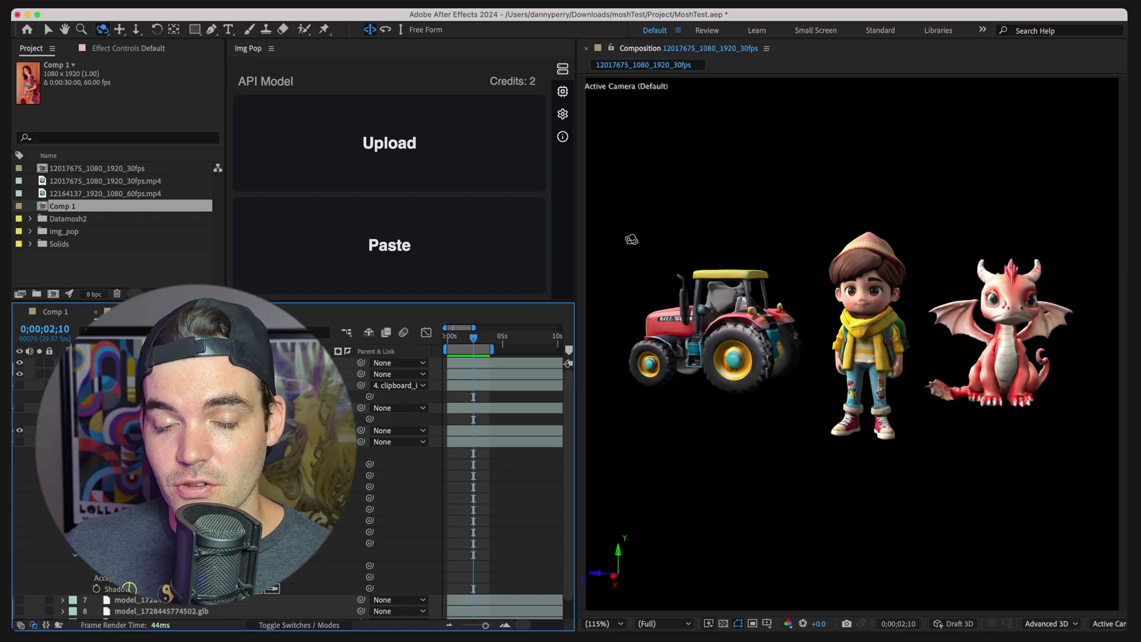
- Orbit, dolly and pan the camera to close in on the cartoon boy's face
{"action": "mouse_move", "coordinate": [873, 343]}
{"action": "left_mouse_down"}
{"action": "mouse_move", "coordinate": [995, 329]}
{"action": "mouse_move", "coordinate": [861, 363]}
{"action": "mouse_move", "coordinate": [964, 347]}
{"action": "mouse_move", "coordinate": [851, 350]}
{"action": "left_mouse_up"}
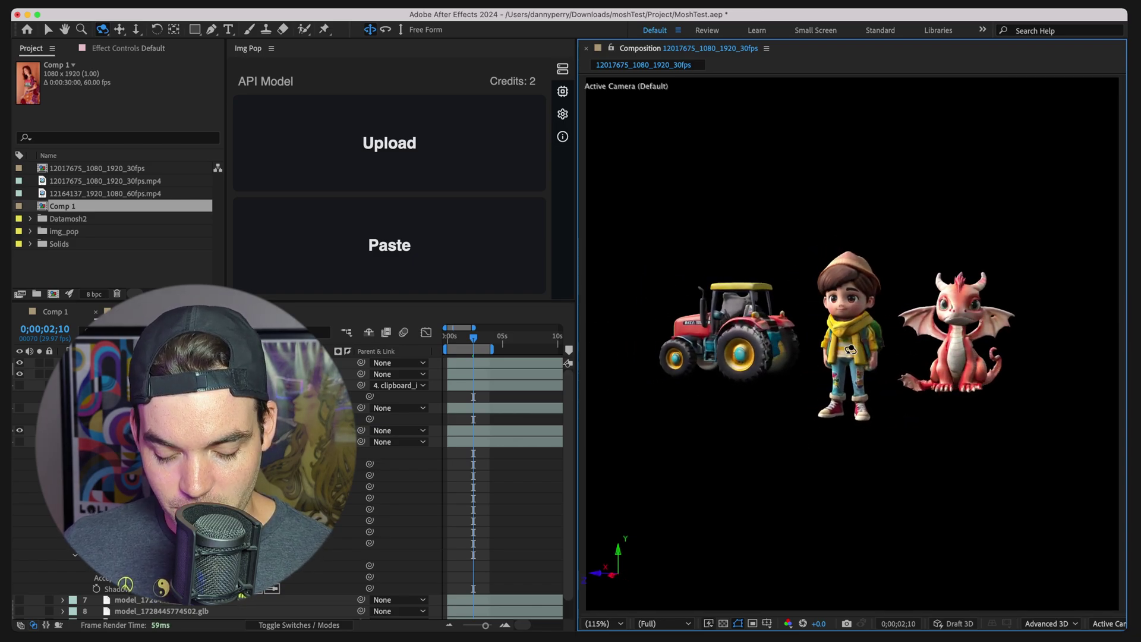
{"action": "left_click_drag", "start_coordinate": [847, 320], "coordinate": [846, 286]}
{"action": "key", "text": "3"}
{"action": "key", "text": "c"}
{"action": "key", "text": "c"}
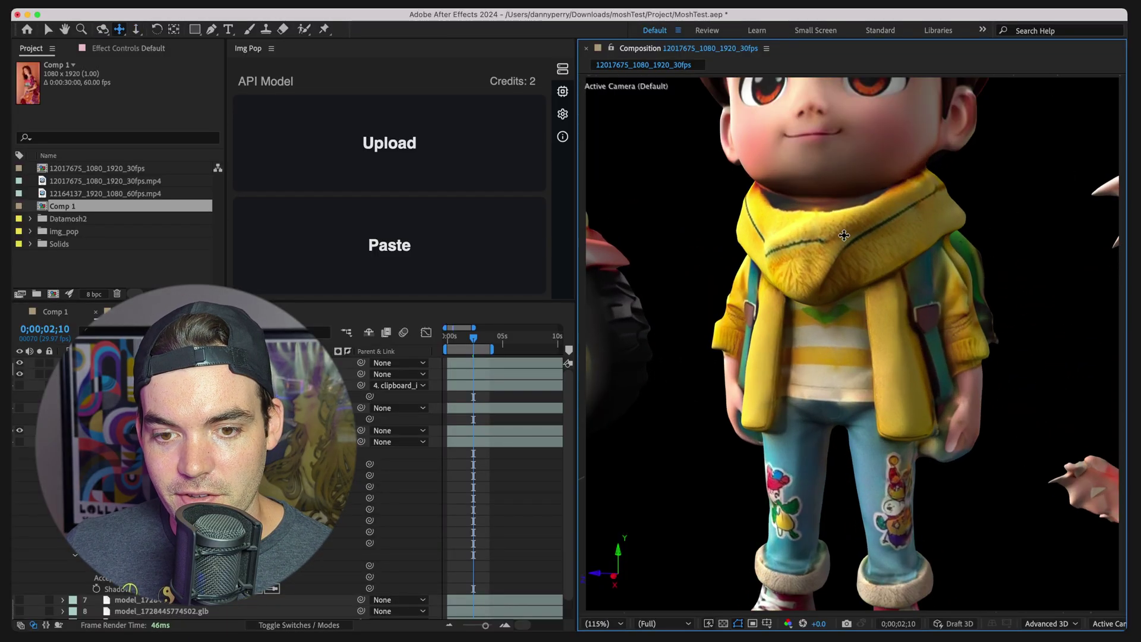
{"action": "left_click_drag", "start_coordinate": [846, 240], "coordinate": [667, 122]}
{"action": "key", "text": "c"}
{"action": "key", "text": "c"}
{"action": "key", "text": "c"}
{"action": "key", "text": "c"}
{"action": "key", "text": "c"}
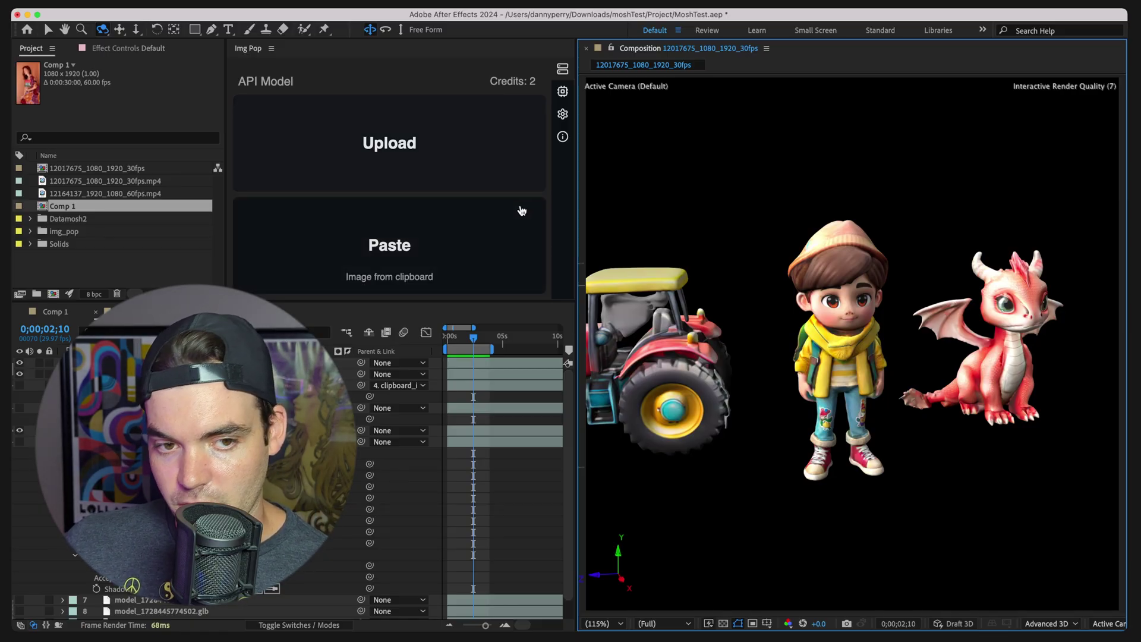
- Open Img Pop's Start Local Server page from its side bar
{"action": "left_click_drag", "start_coordinate": [805, 326], "coordinate": [815, 327]}
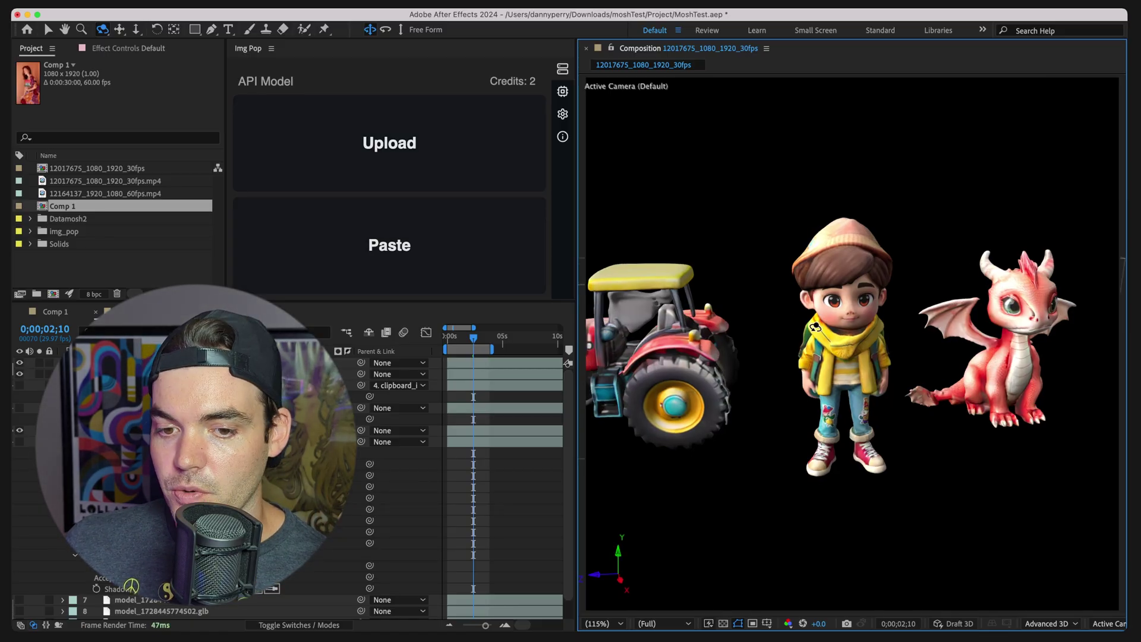
{"action": "left_click", "coordinate": [563, 93]}
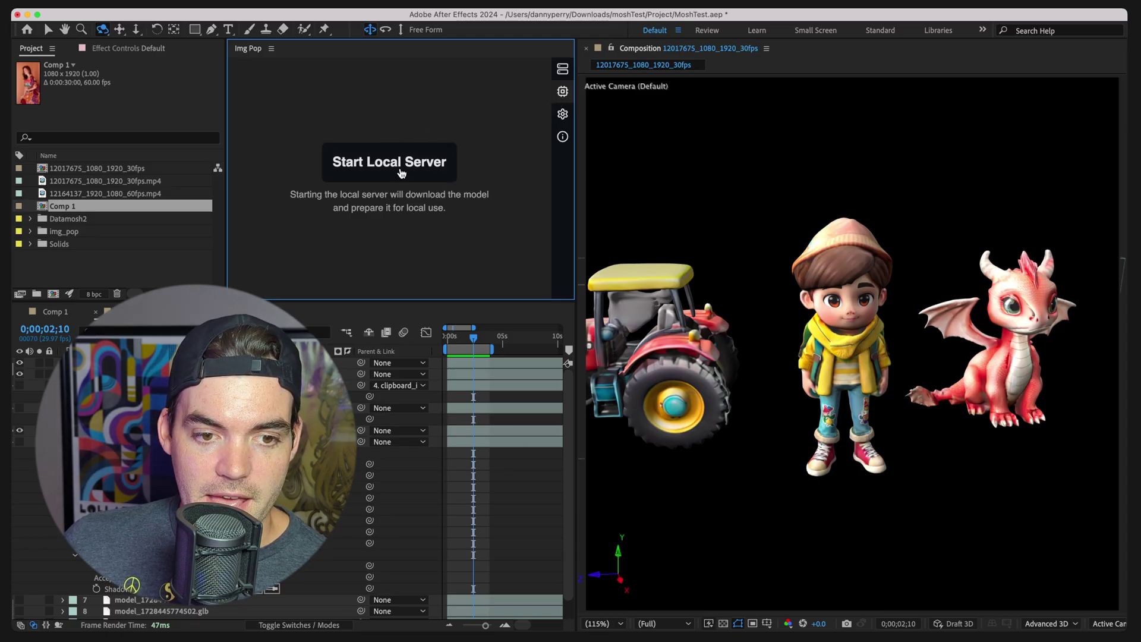
- Start the Img Pop local server, then go back to the API Model upload page
{"action": "left_click", "coordinate": [427, 169]}
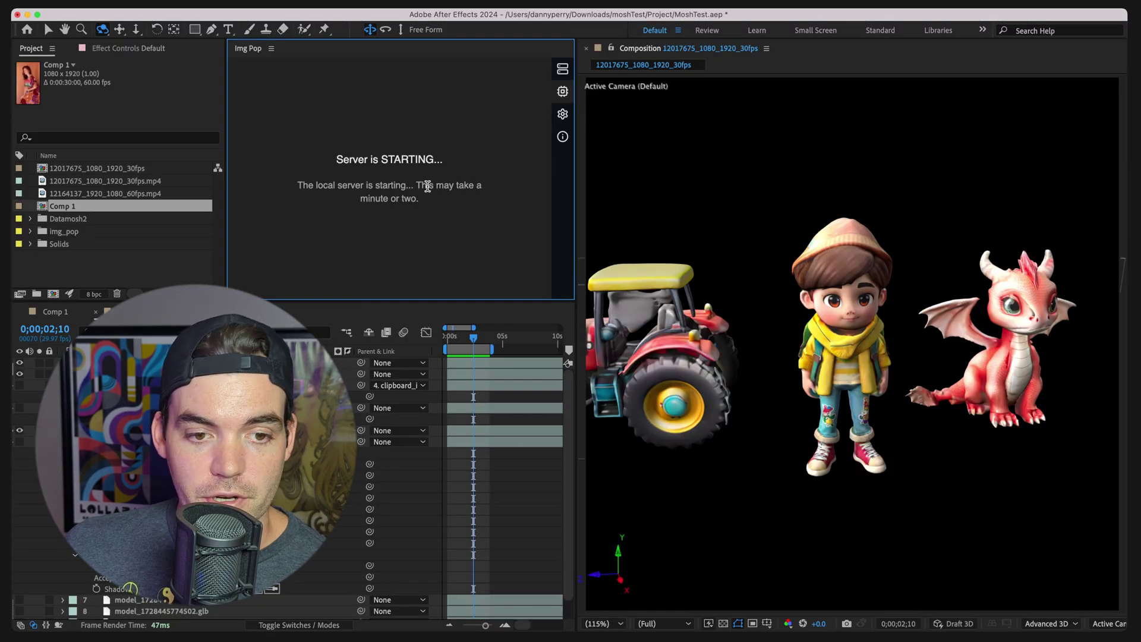
{"action": "left_click", "coordinate": [562, 70]}
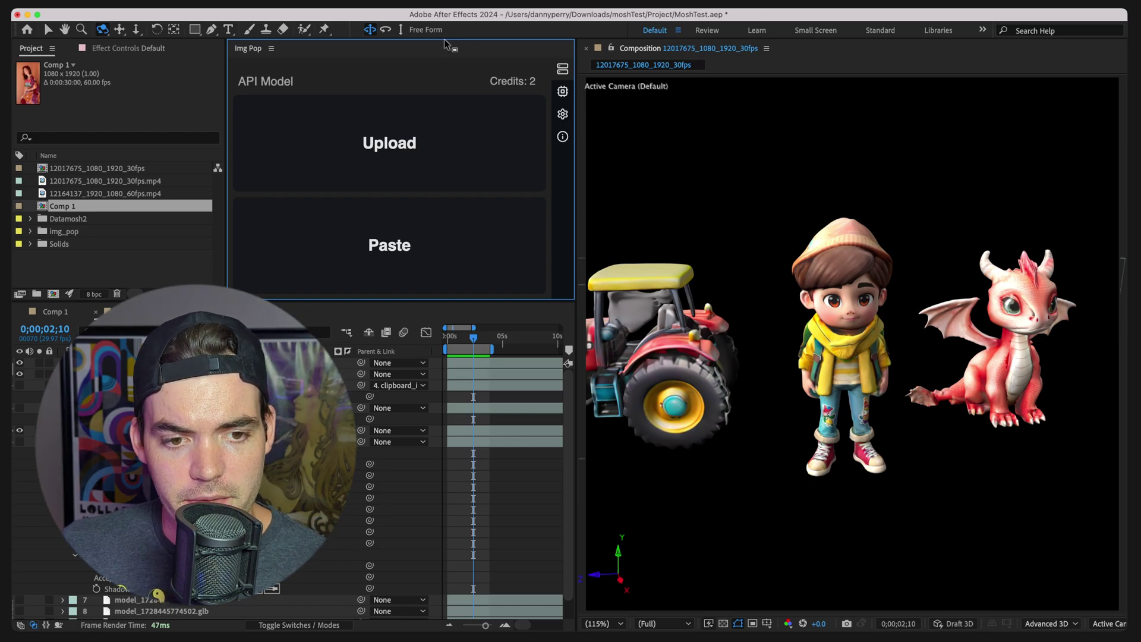
- Paste the clipboard house image into Img Pop and generate its 3D model with the API
{"action": "left_click", "coordinate": [409, 132]}
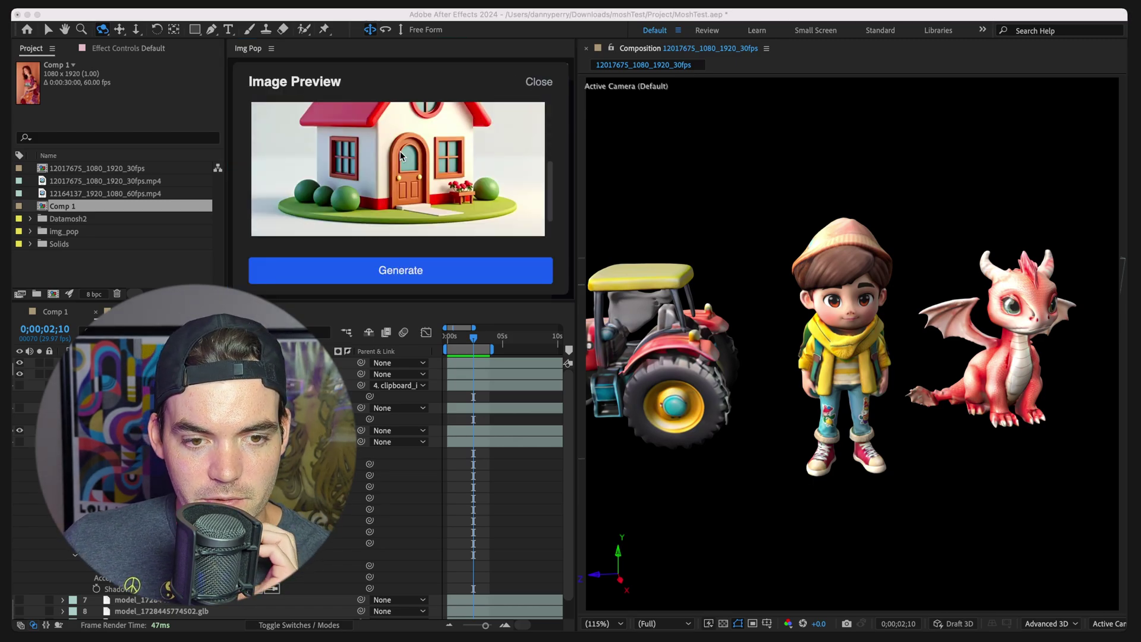
{"action": "scroll", "coordinate": [402, 156], "scroll_direction": "up", "scroll_amount": 3}
{"action": "scroll", "coordinate": [404, 157], "scroll_direction": "down", "scroll_amount": 3}
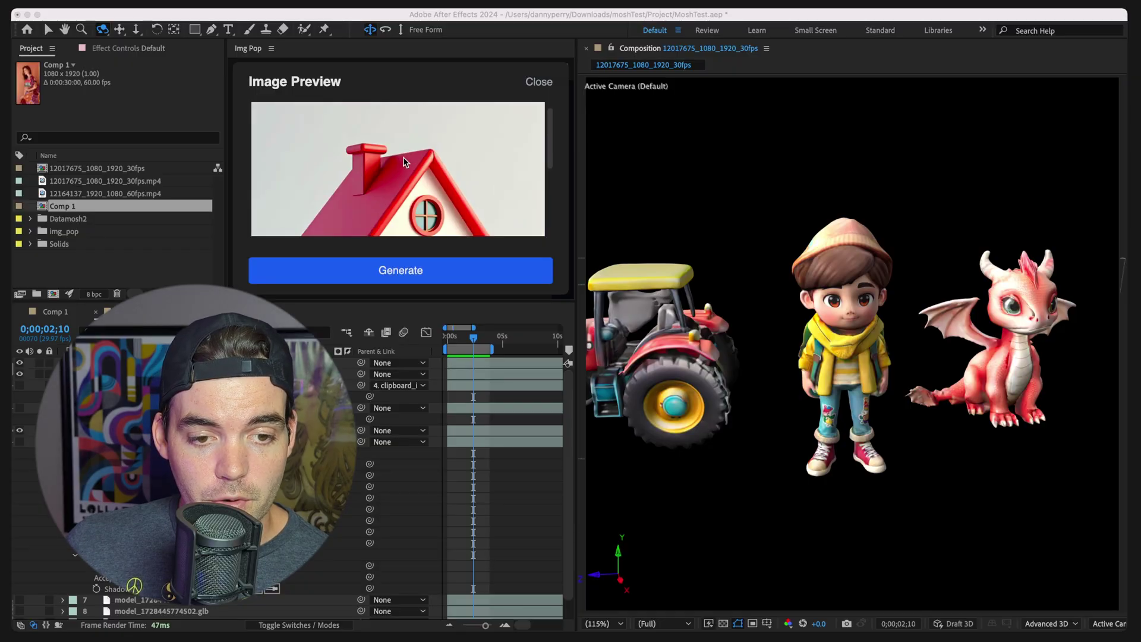
{"action": "left_click", "coordinate": [406, 273]}
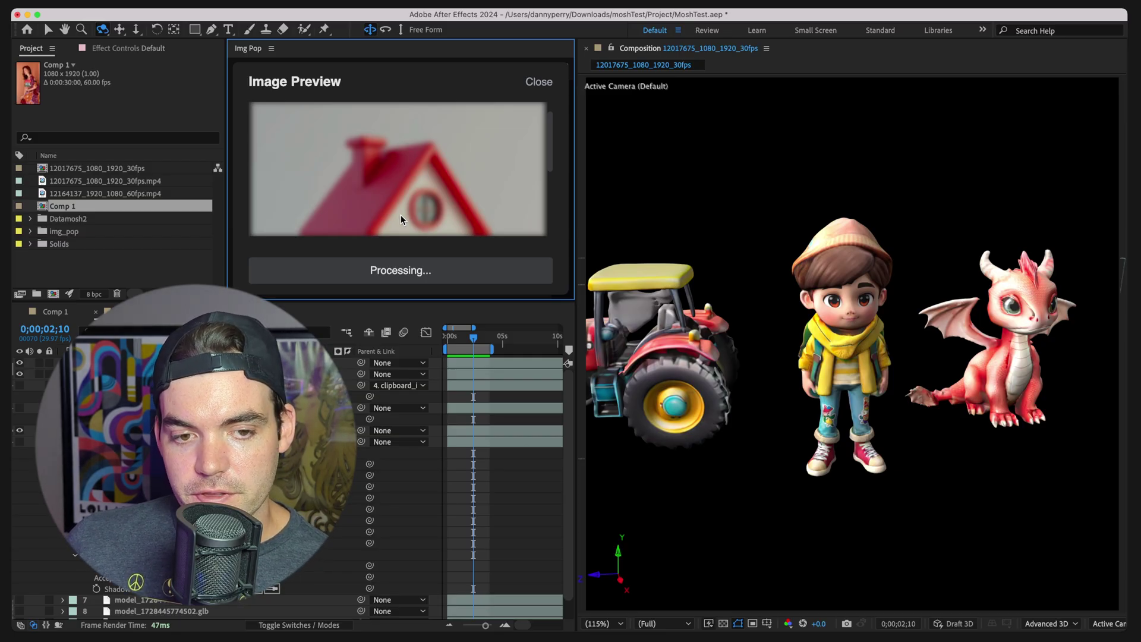
{"action": "scroll", "coordinate": [402, 220], "scroll_direction": "down", "scroll_amount": 2}
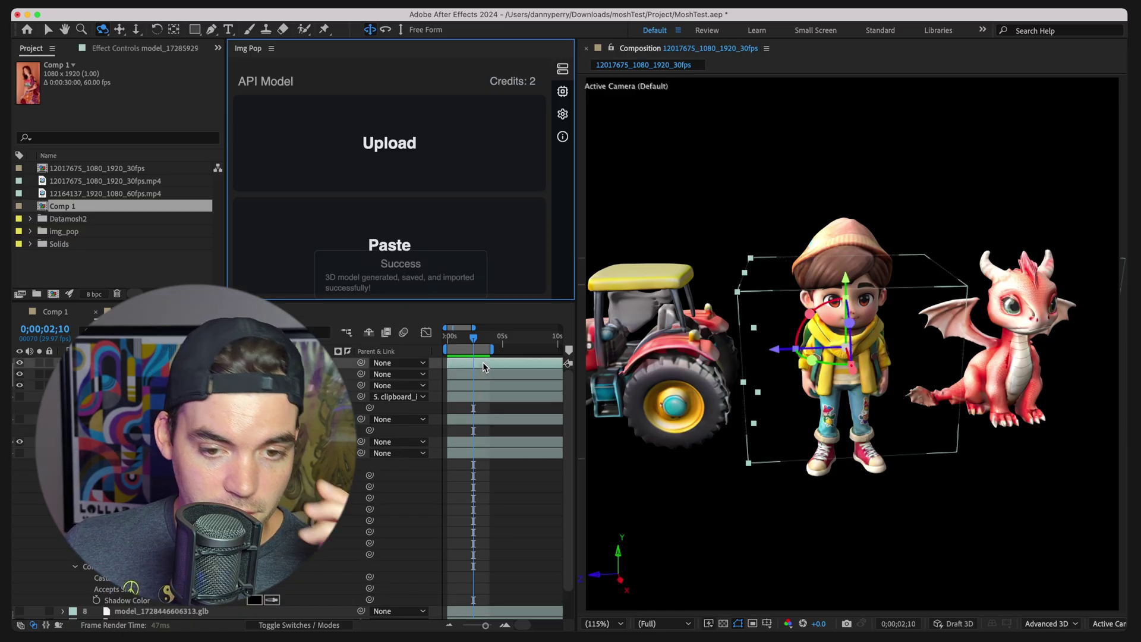
- Solo the house layer and bring the camera closer to the model
{"action": "left_click", "coordinate": [39, 363]}
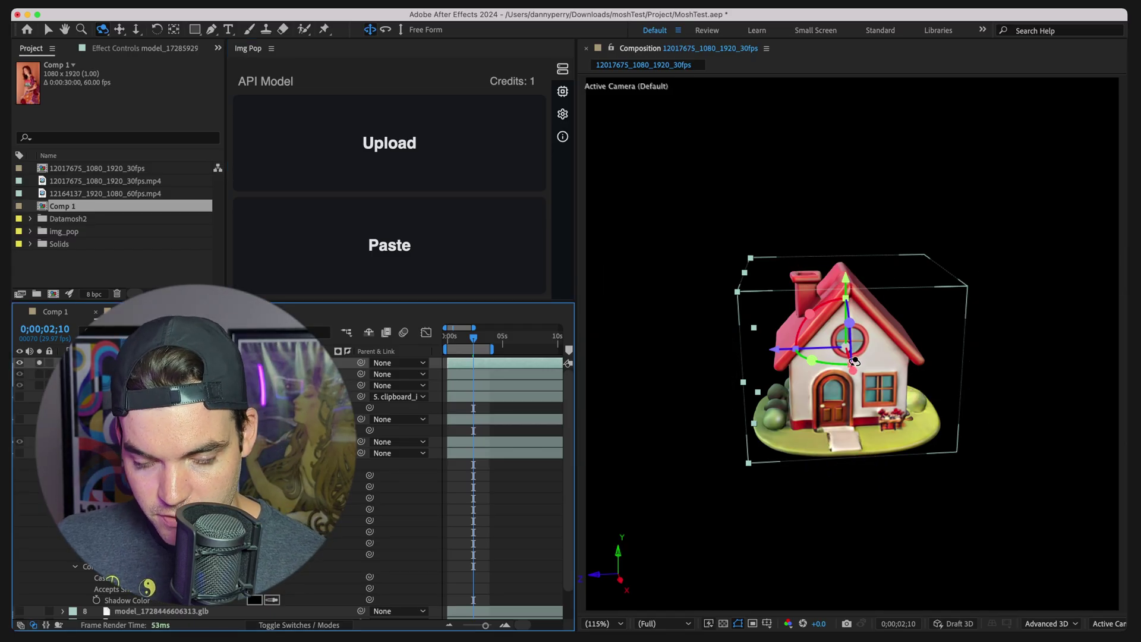
{"action": "mouse_move", "coordinate": [854, 361]}
{"action": "left_mouse_down"}
{"action": "mouse_move", "coordinate": [897, 341]}
{"action": "mouse_move", "coordinate": [930, 348]}
{"action": "mouse_move", "coordinate": [847, 341]}
{"action": "left_mouse_up"}
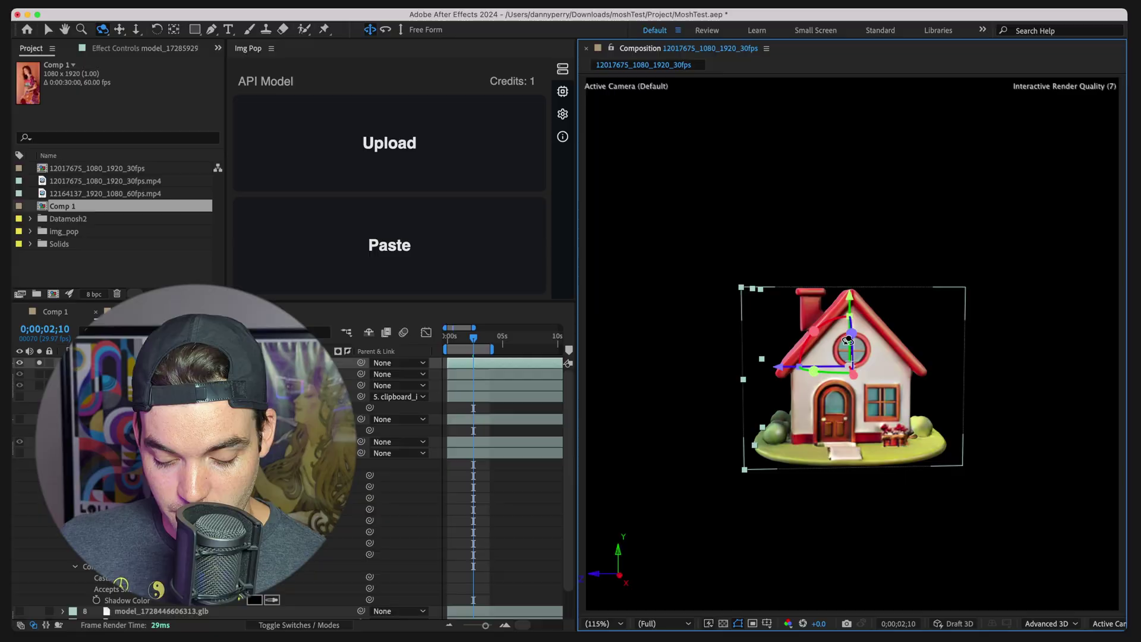
{"action": "key", "text": "c"}
{"action": "key", "text": "c"}
{"action": "left_click_drag", "start_coordinate": [849, 386], "coordinate": [825, 365]}
{"action": "key", "text": "c"}
{"action": "key", "text": "c"}
{"action": "key", "text": "c"}
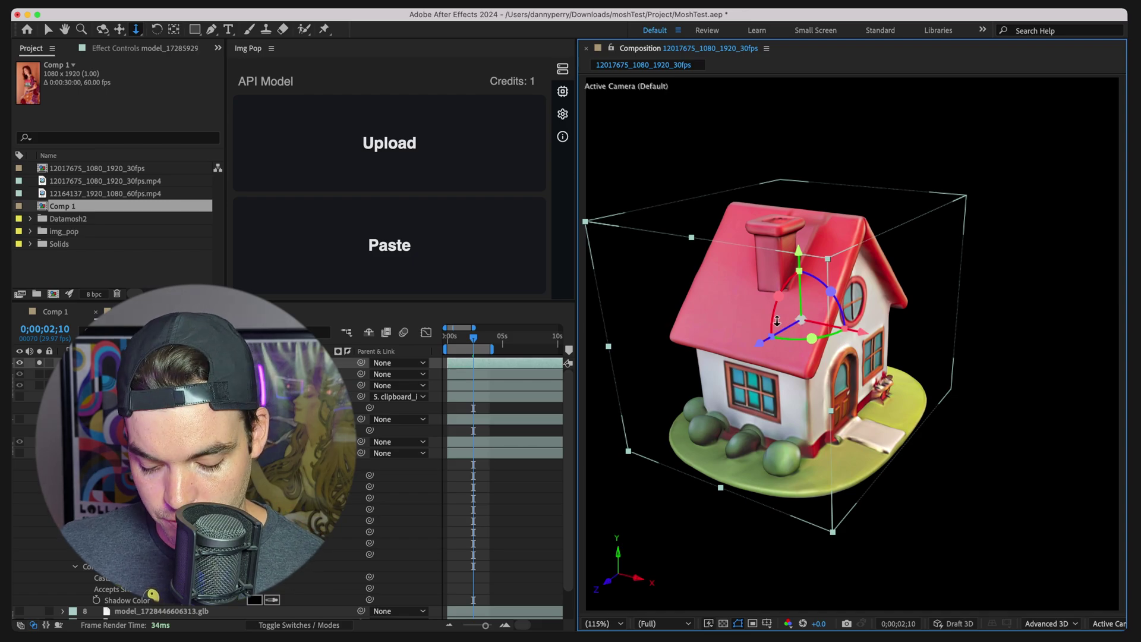
{"action": "key", "text": "c"}
- Orbit over the roof and around the sides, ending on a front view of the door
{"action": "left_click_drag", "start_coordinate": [750, 300], "coordinate": [860, 332]}
{"action": "key", "text": "c"}
{"action": "key", "text": "c"}
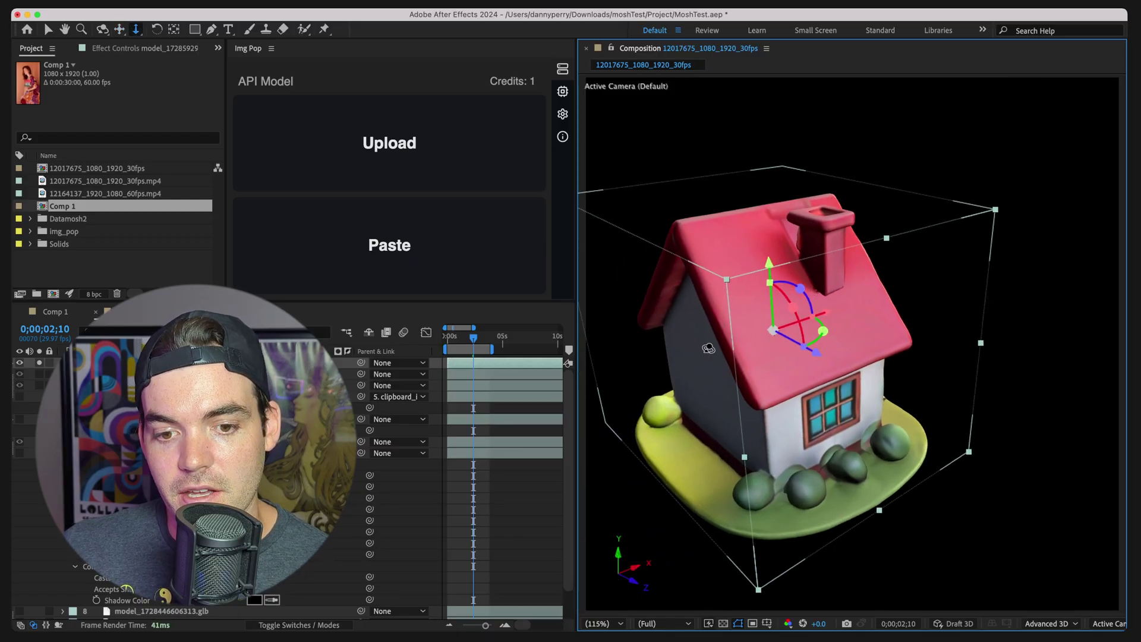
{"action": "key", "text": "c"}
{"action": "left_click_drag", "start_coordinate": [716, 346], "coordinate": [838, 344]}
{"action": "key", "text": "c"}
{"action": "key", "text": "c"}
{"action": "scroll", "coordinate": [792, 344], "scroll_direction": "down", "scroll_amount": 3}
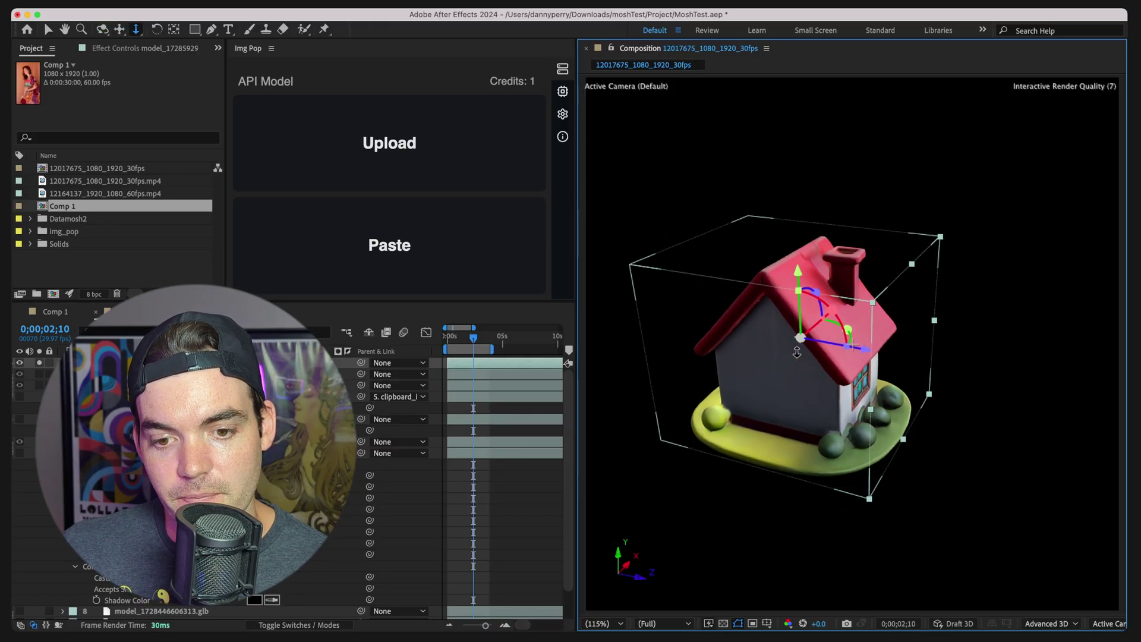
{"action": "key", "text": "c"}
{"action": "left_click_drag", "start_coordinate": [855, 344], "coordinate": [903, 348]}
{"action": "key", "text": "c"}
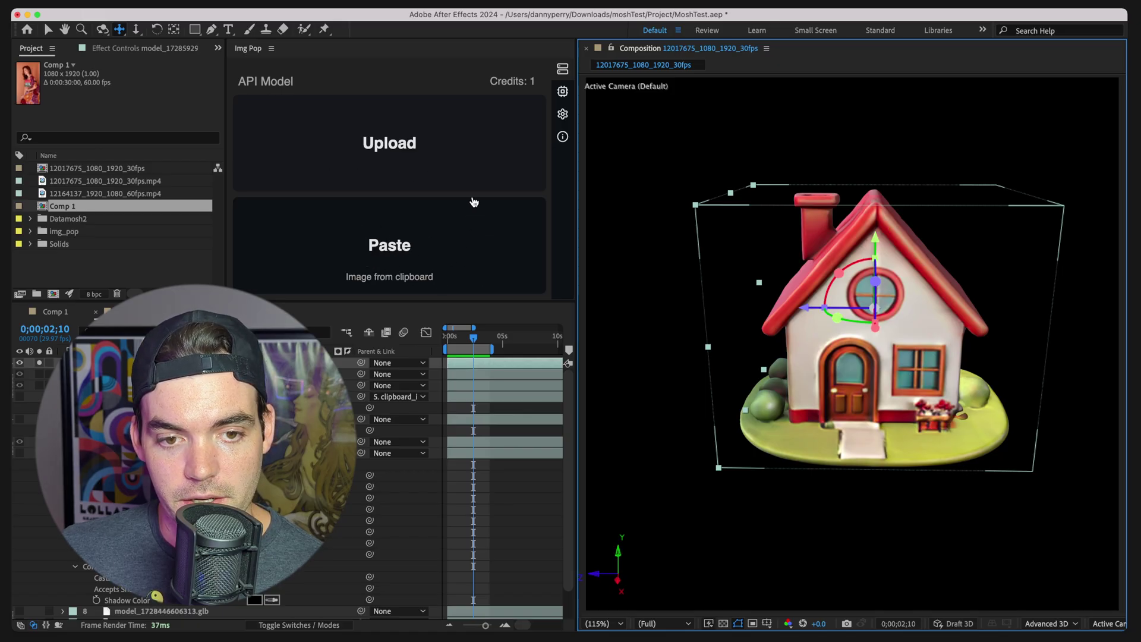
- Switch Img Pop to the local server and load the house image
{"action": "left_click", "coordinate": [562, 91]}
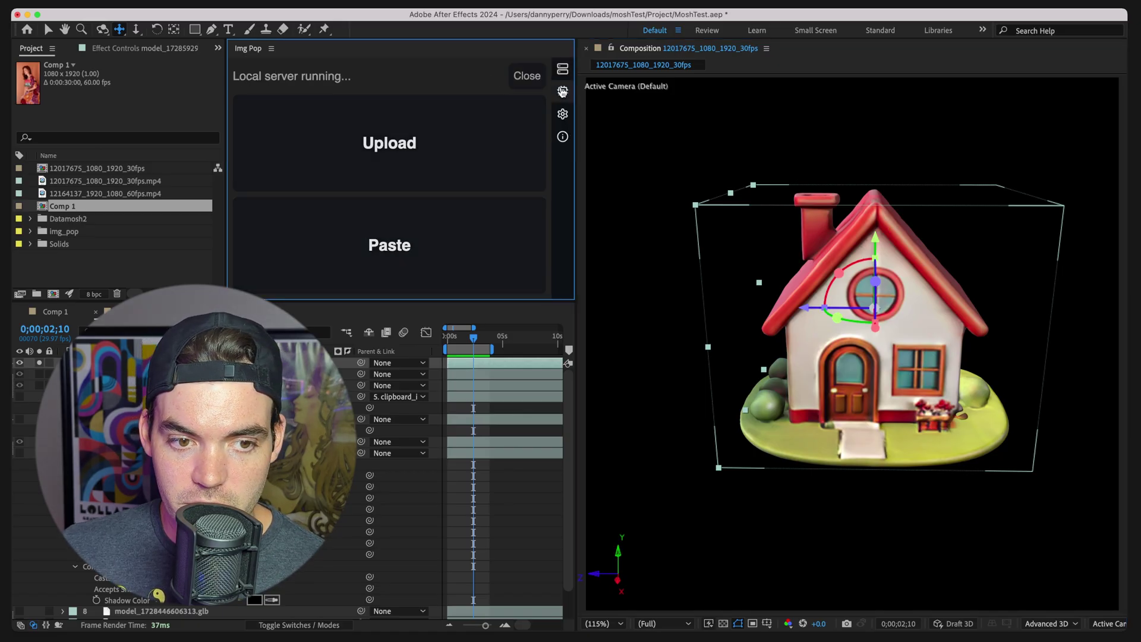
{"action": "left_click_drag", "start_coordinate": [246, 76], "coordinate": [379, 88]}
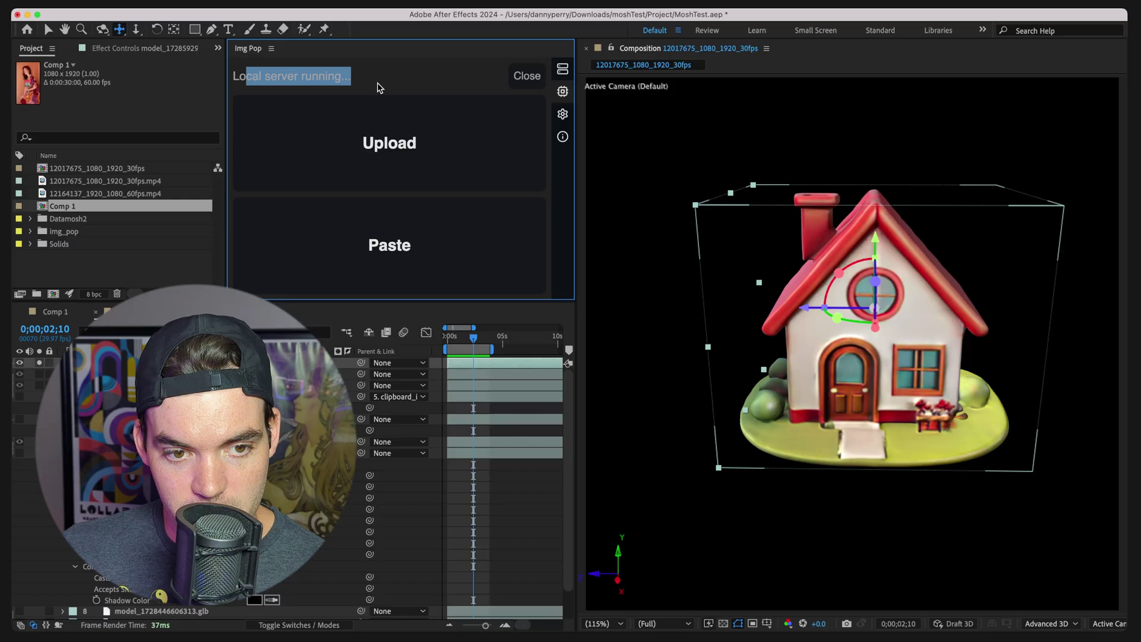
{"action": "left_click", "coordinate": [379, 88]}
{"action": "scroll", "coordinate": [840, 288], "scroll_direction": "down", "scroll_amount": 1}
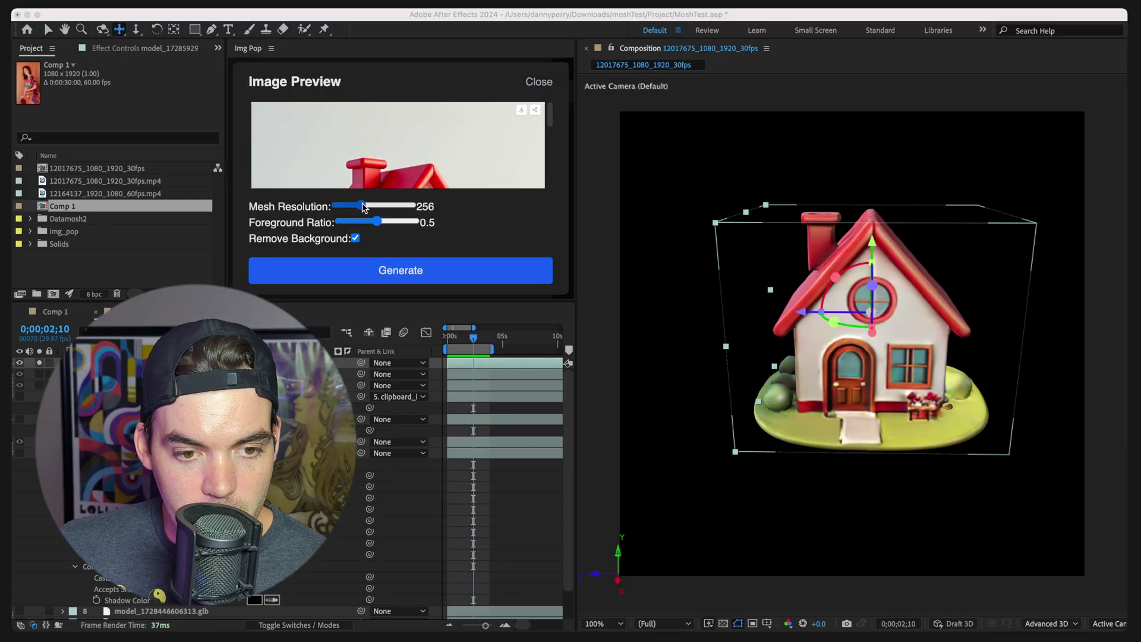
- Set Mesh Resolution to 408 and generate the house model locally
{"action": "left_click_drag", "start_coordinate": [375, 206], "coordinate": [390, 208]}
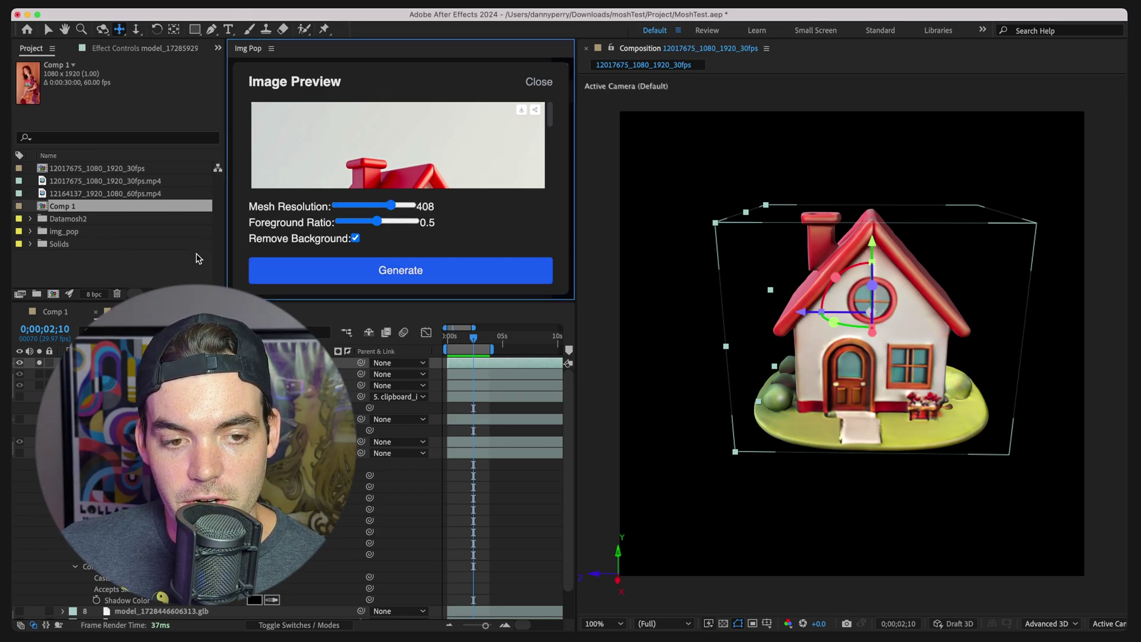
{"action": "scroll", "coordinate": [338, 151], "scroll_direction": "down", "scroll_amount": 3}
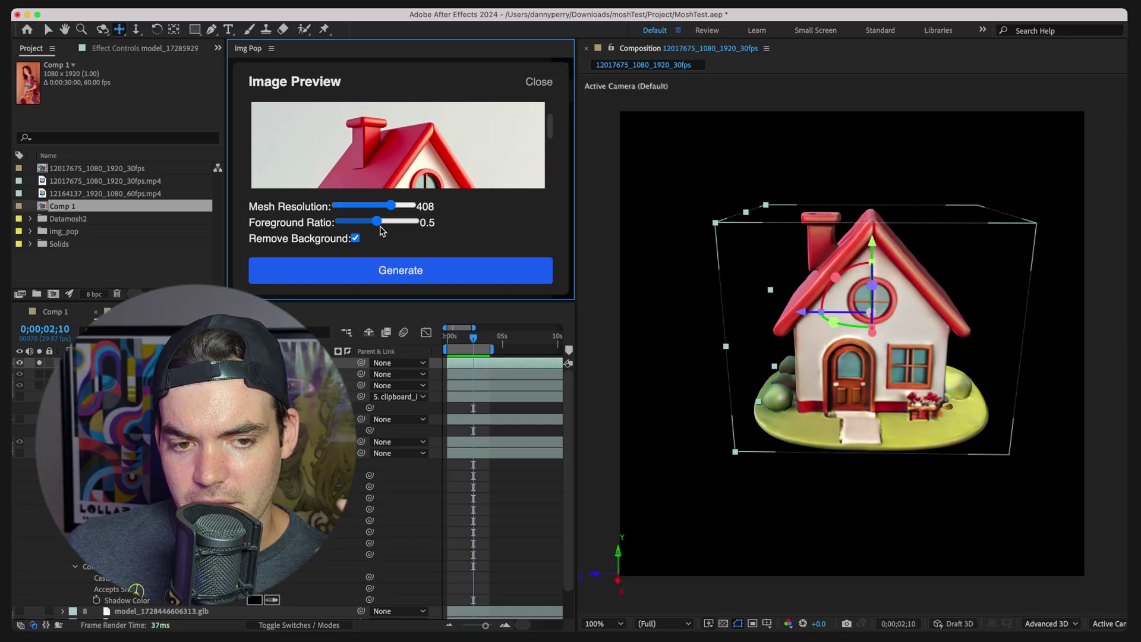
{"action": "scroll", "coordinate": [380, 178], "scroll_direction": "down", "scroll_amount": 5}
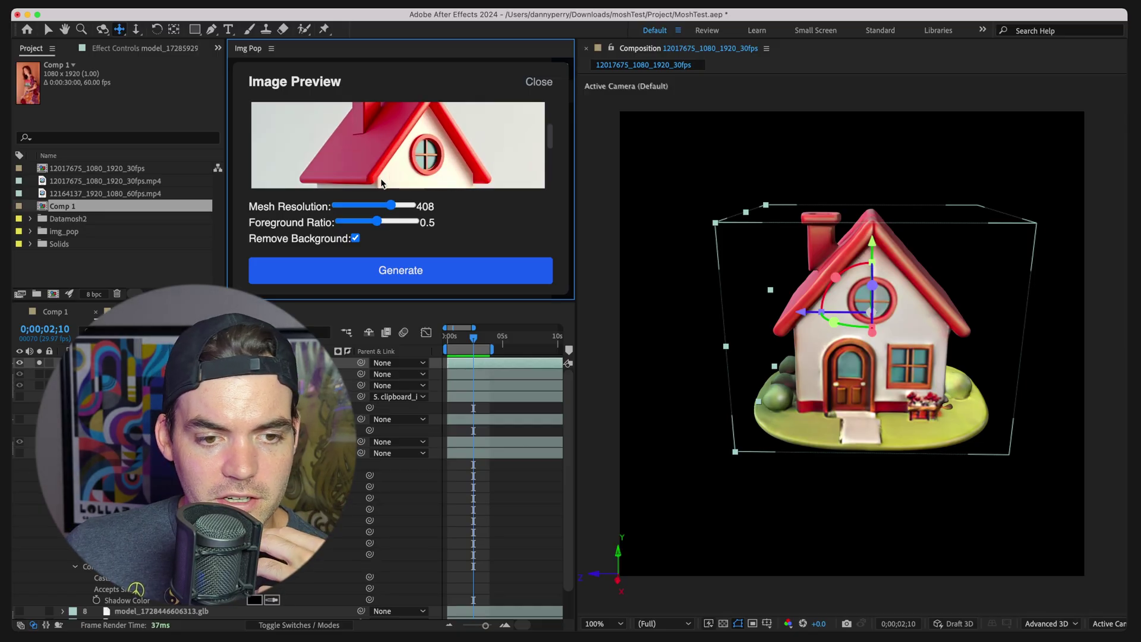
{"action": "left_click", "coordinate": [391, 278]}
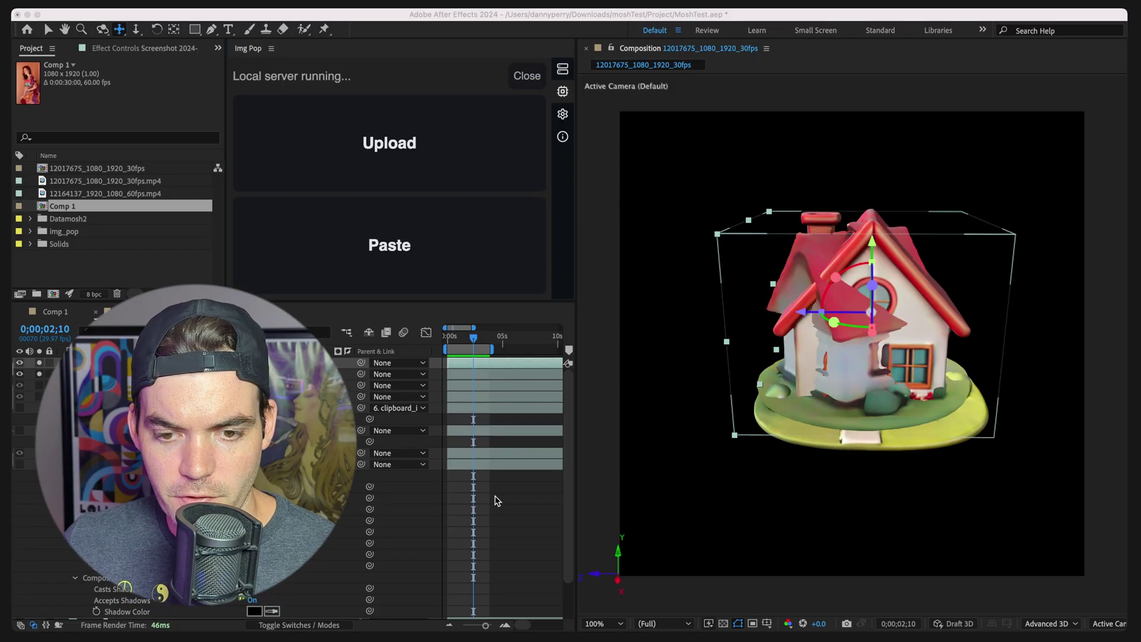
- Place the new house left of the original at 128.3° Y rotation, then switch Img Pop to API
{"action": "left_click", "coordinate": [497, 501]}
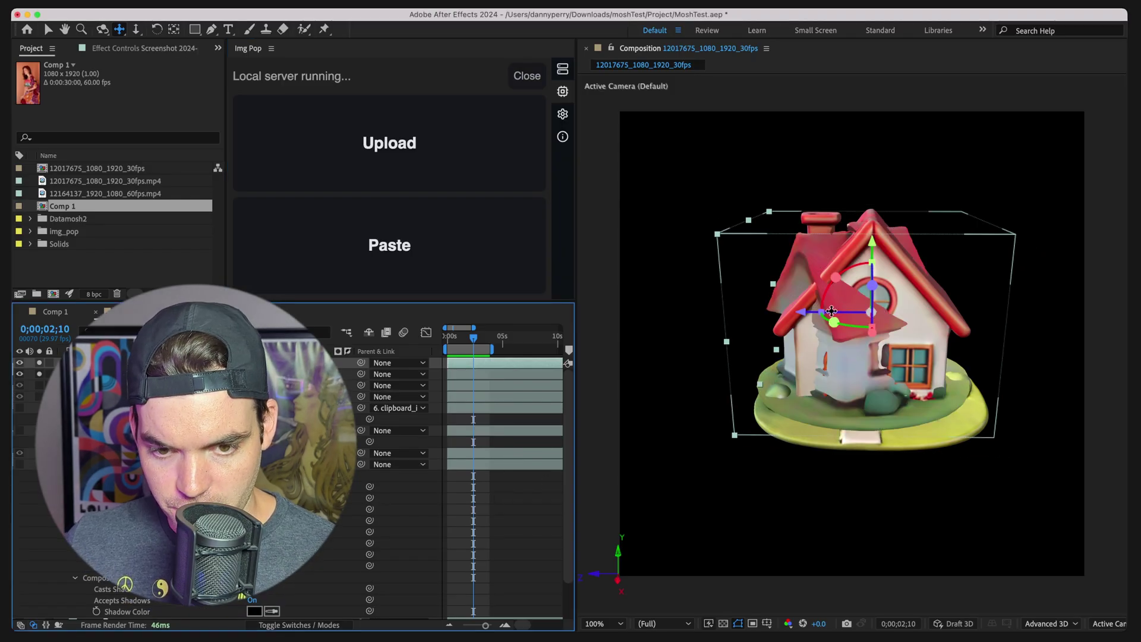
{"action": "left_click_drag", "start_coordinate": [831, 311], "coordinate": [857, 338]}
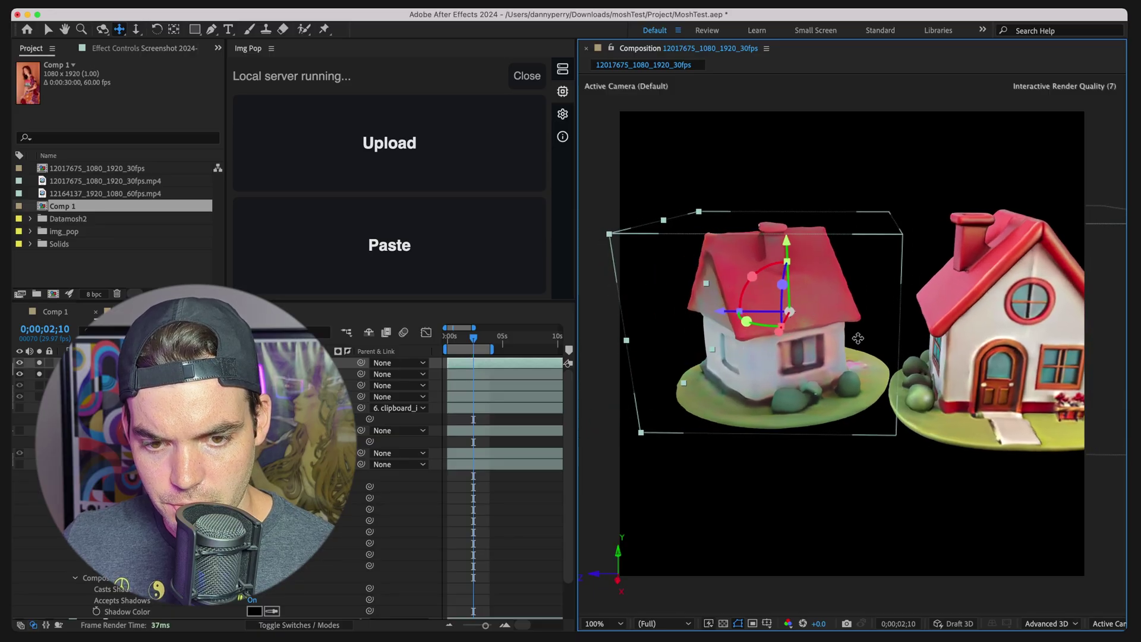
{"action": "key", "text": "v"}
{"action": "left_click_drag", "start_coordinate": [767, 325], "coordinate": [841, 318]}
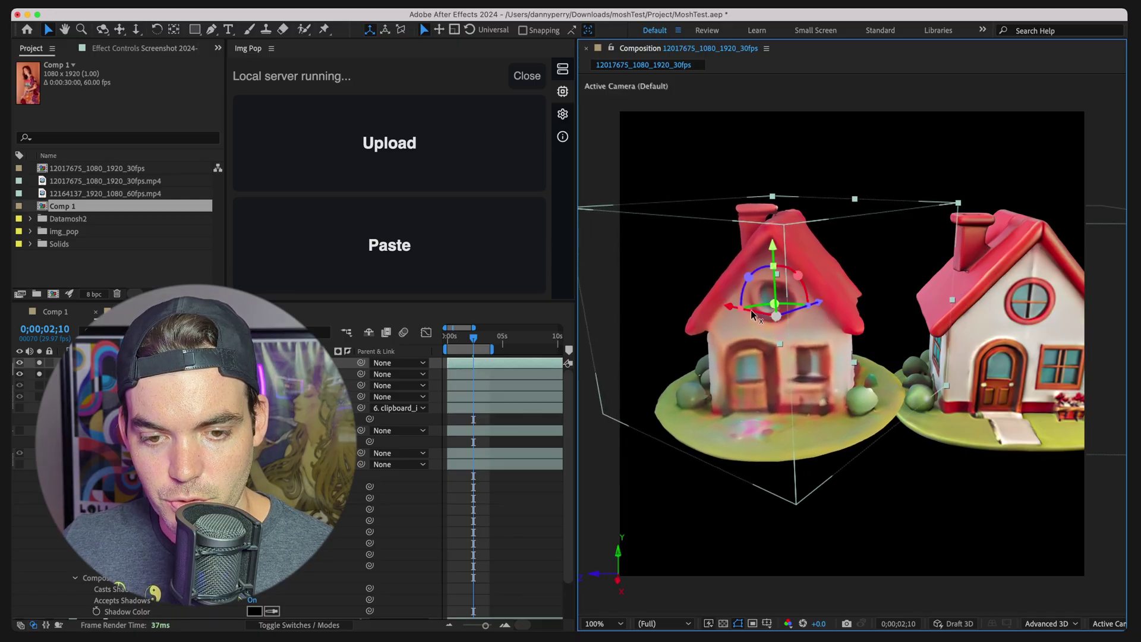
{"action": "left_click_drag", "start_coordinate": [752, 313], "coordinate": [734, 309]}
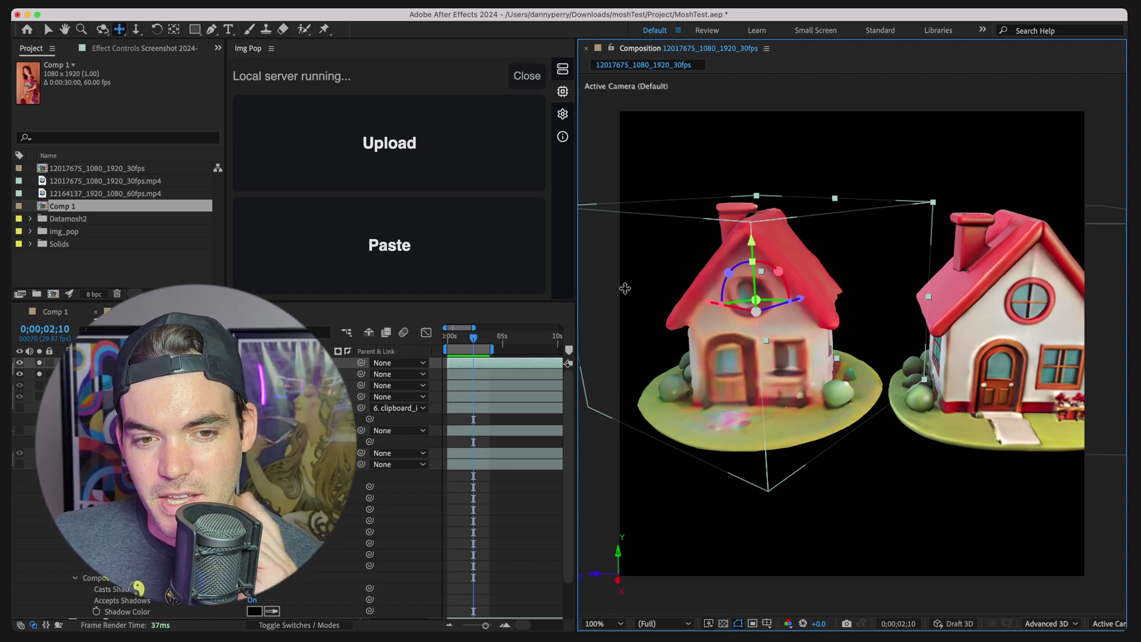
{"action": "left_click", "coordinate": [526, 78]}
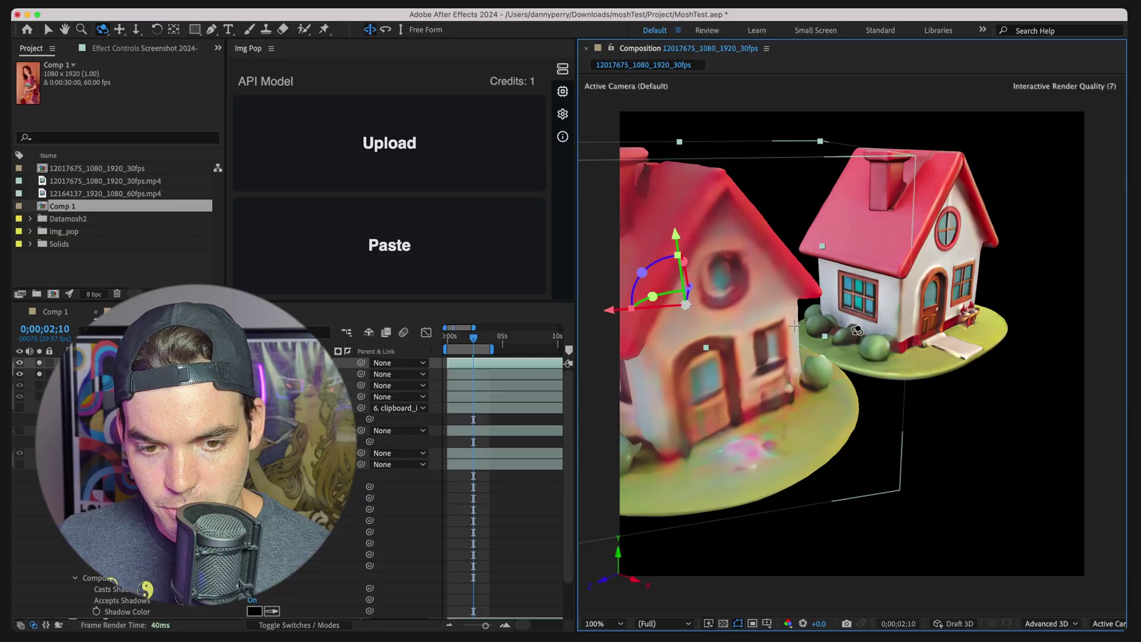
{"action": "scroll", "coordinate": [870, 328], "scroll_direction": "up", "scroll_amount": 3}
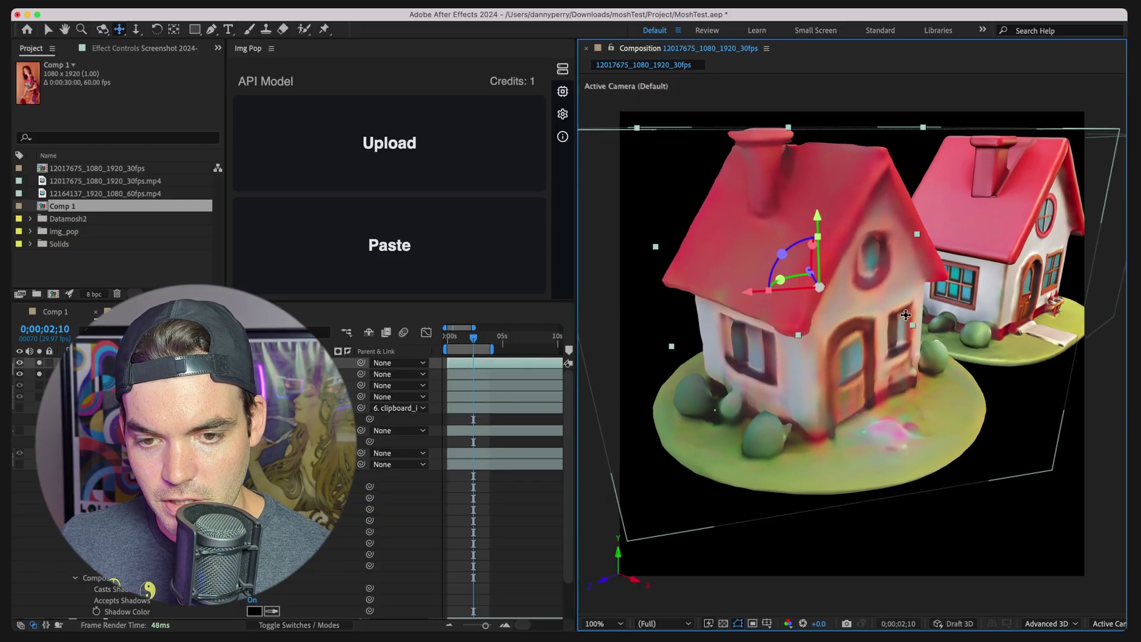
{"action": "scroll", "coordinate": [870, 334], "scroll_direction": "up", "scroll_amount": 3}
{"action": "scroll", "coordinate": [909, 303], "scroll_direction": "up", "scroll_amount": 4}
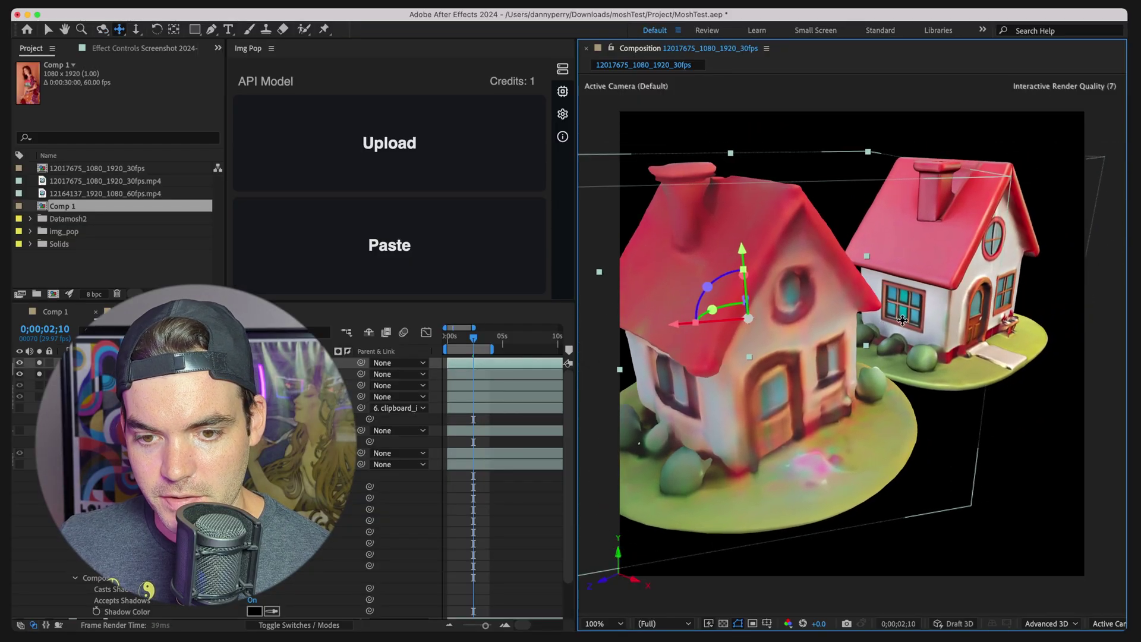
{"action": "scroll", "coordinate": [922, 277], "scroll_direction": "up", "scroll_amount": 3}
{"action": "scroll", "coordinate": [922, 277], "scroll_direction": "up", "scroll_amount": 10}
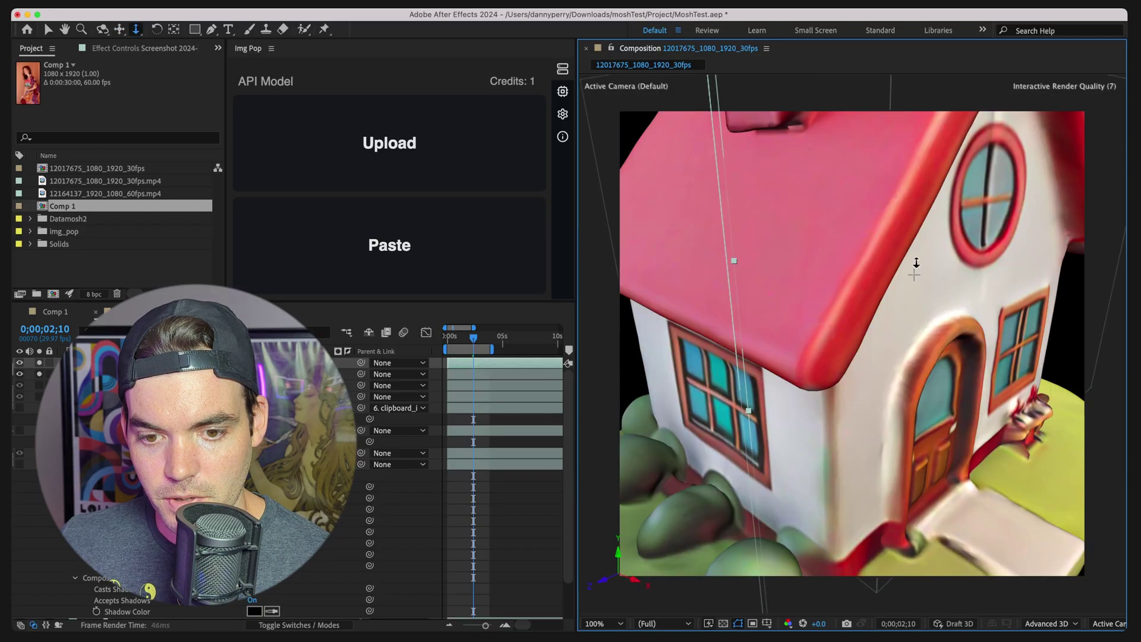
{"action": "scroll", "coordinate": [918, 246], "scroll_direction": "down", "scroll_amount": 10}
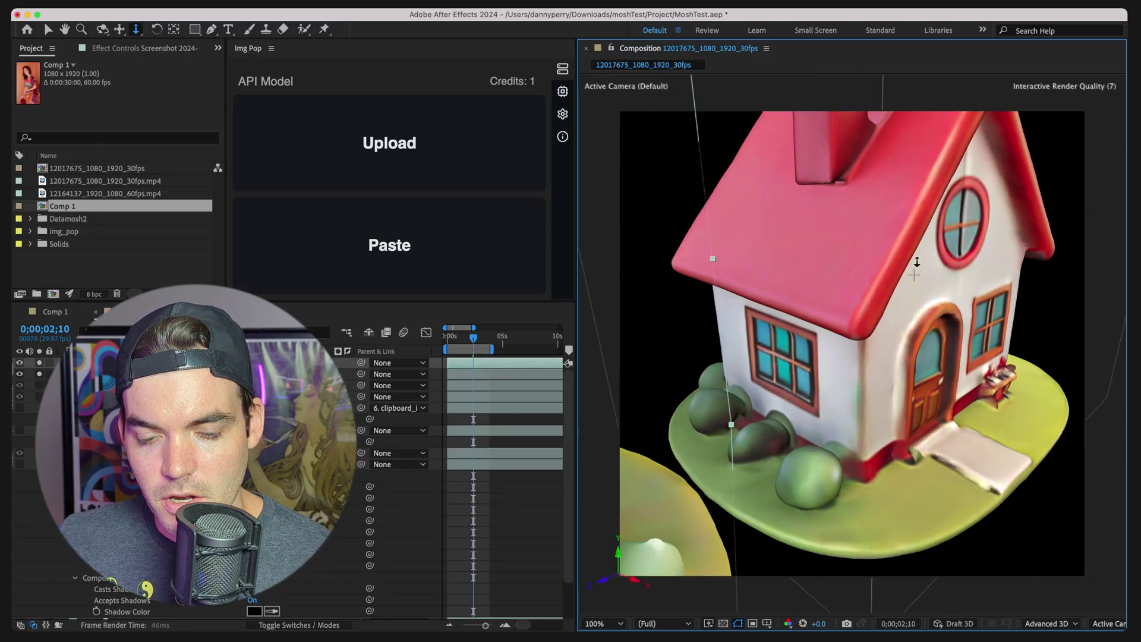
{"action": "scroll", "coordinate": [918, 274], "scroll_direction": "up", "scroll_amount": 2}
{"action": "scroll", "coordinate": [918, 275], "scroll_direction": "down", "scroll_amount": 5}
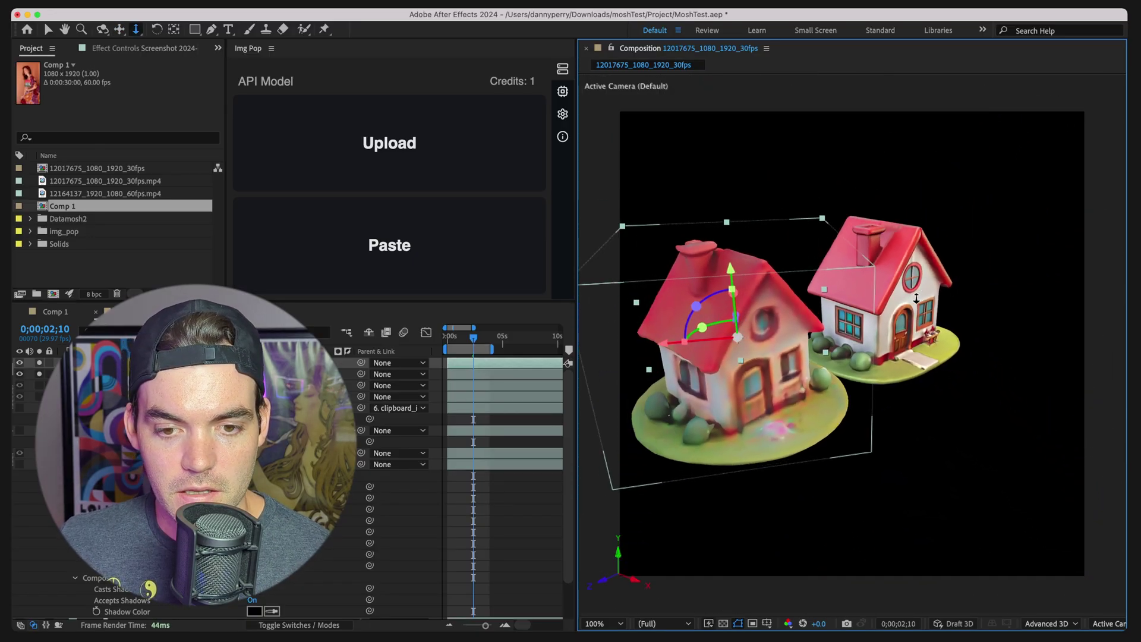